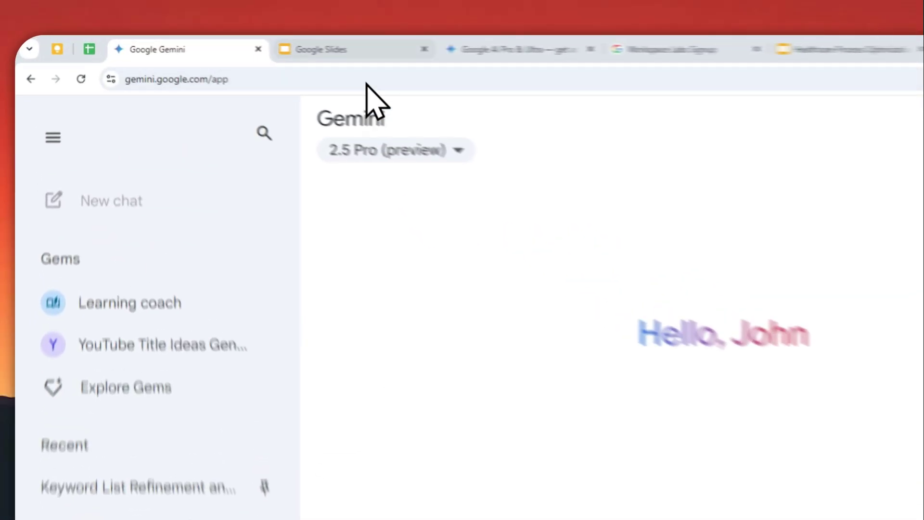
Step: Flip through the Slides home and Gemini plans tabs to reach the Workspace Labs 'Success! You're in.' page
{"action": "left_click", "coordinate": [256, 45]}
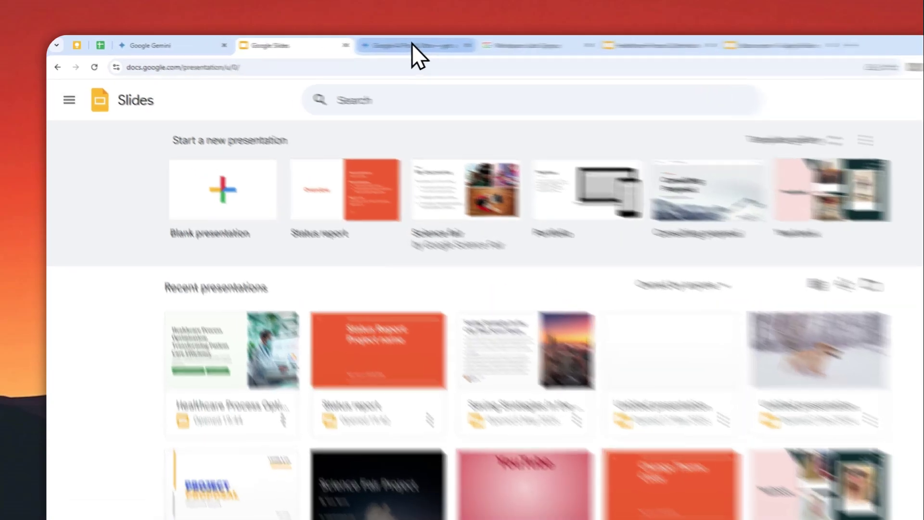
{"action": "left_click", "coordinate": [354, 44]}
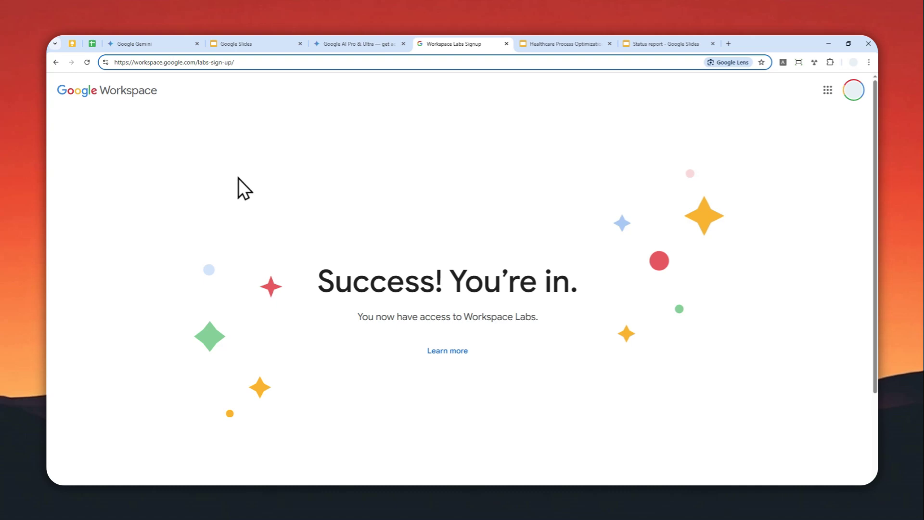
Step: Confirm the Google Workspace app is enabled in Gemini's Apps settings, then return to the healthcare presentation
{"action": "left_click", "coordinate": [137, 44]}
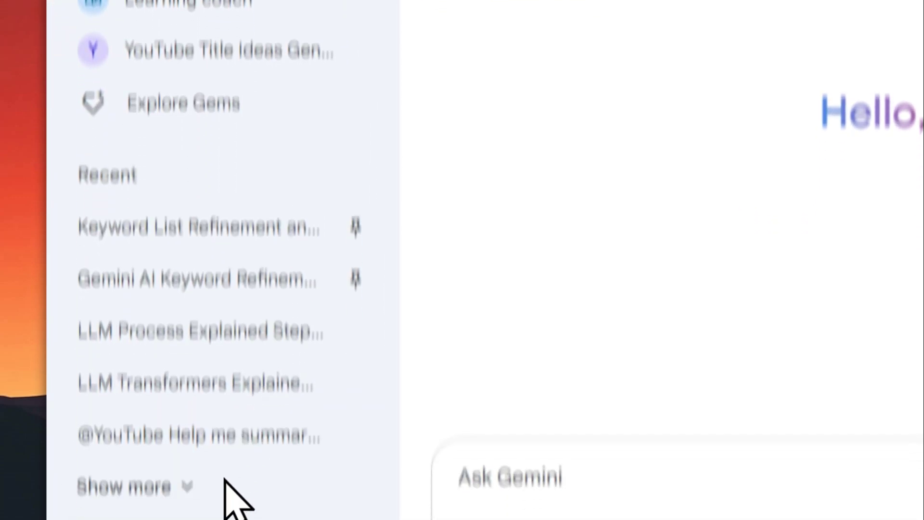
{"action": "left_click", "coordinate": [179, 451]}
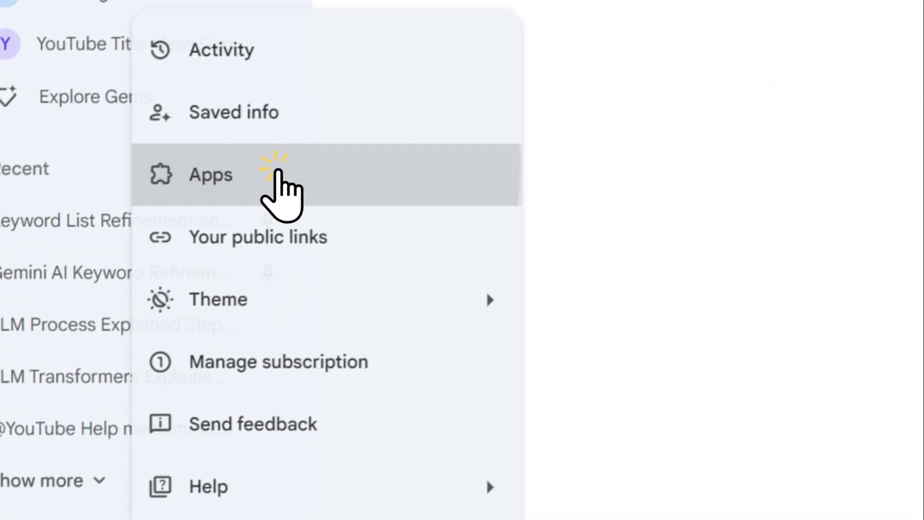
{"action": "left_click", "coordinate": [333, 80]}
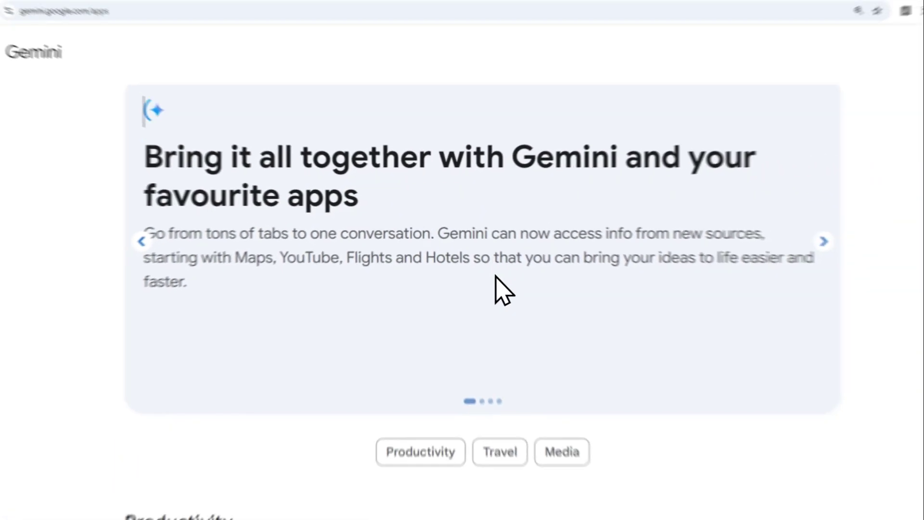
{"action": "scroll", "coordinate": [496, 277], "scroll_direction": "down", "scroll_amount": 10}
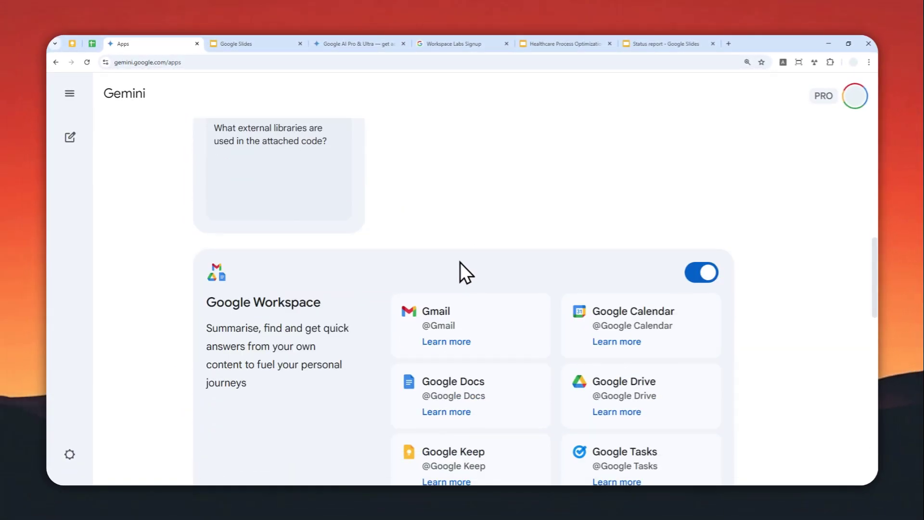
{"action": "scroll", "coordinate": [460, 262], "scroll_direction": "down", "scroll_amount": 1}
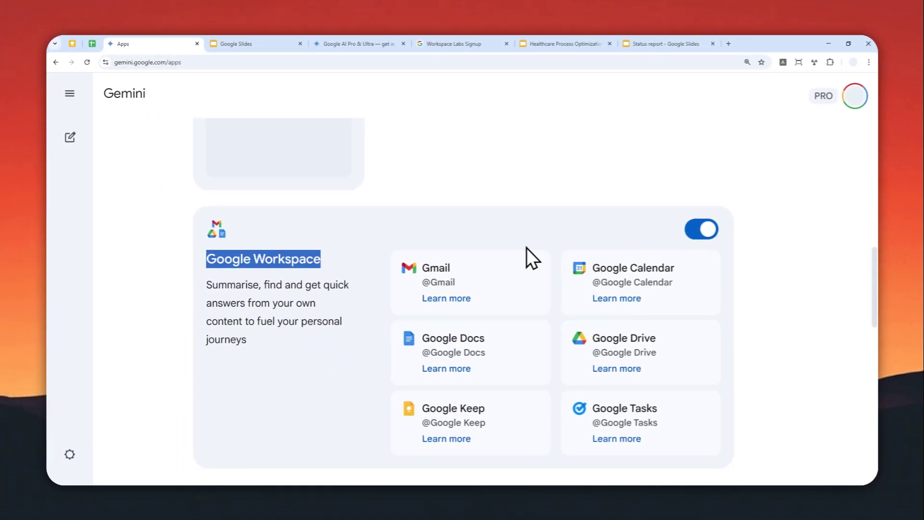
{"action": "scroll", "coordinate": [521, 255], "scroll_direction": "down", "scroll_amount": 3}
{"action": "scroll", "coordinate": [516, 256], "scroll_direction": "up", "scroll_amount": 1}
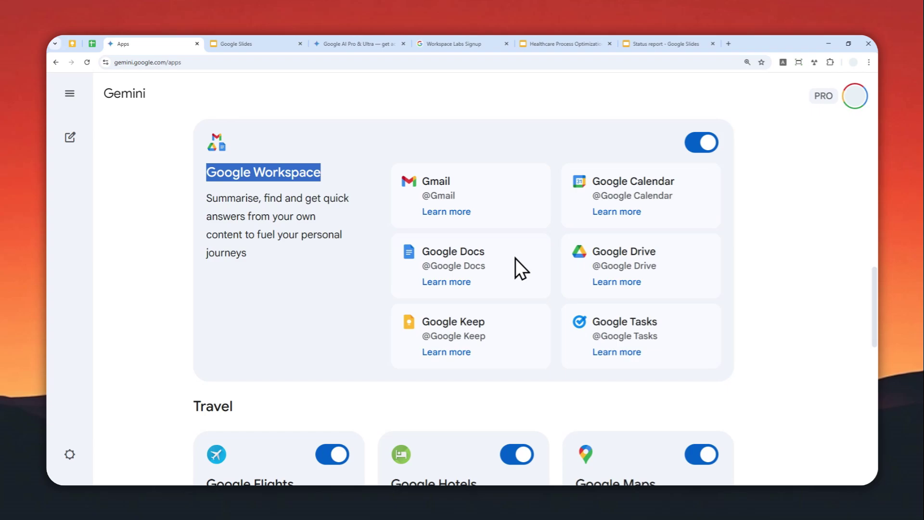
{"action": "left_click", "coordinate": [550, 43]}
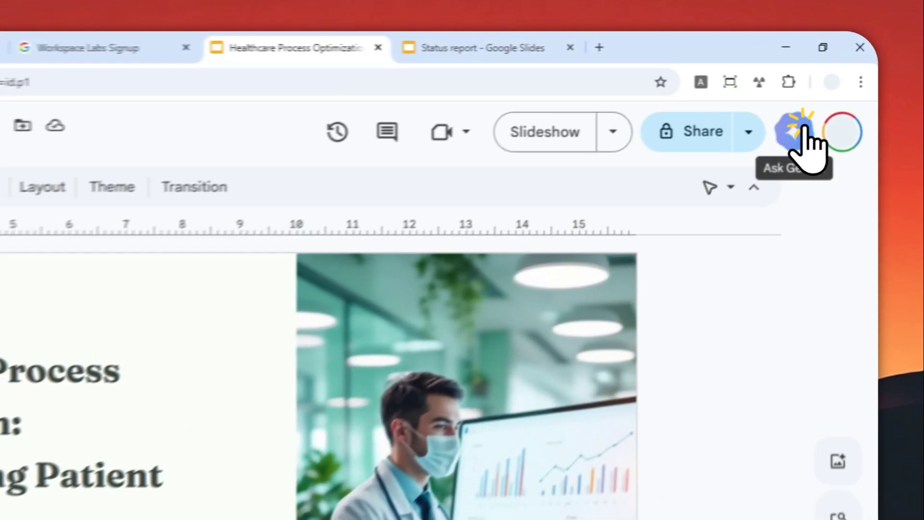
Step: Ask Gemini in the Slides side panel to 'Summarize this document'
{"action": "left_click", "coordinate": [832, 89]}
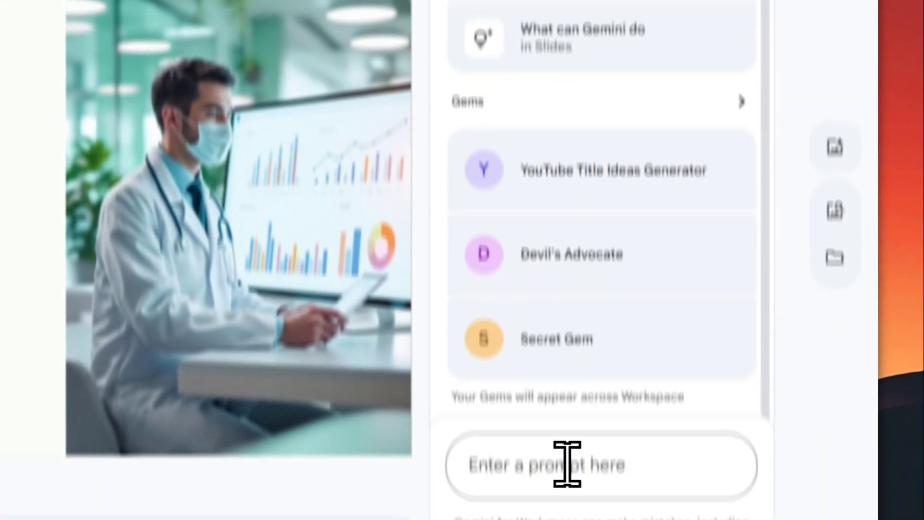
{"action": "left_click", "coordinate": [567, 464]}
{"action": "type", "text": "Summariz"}
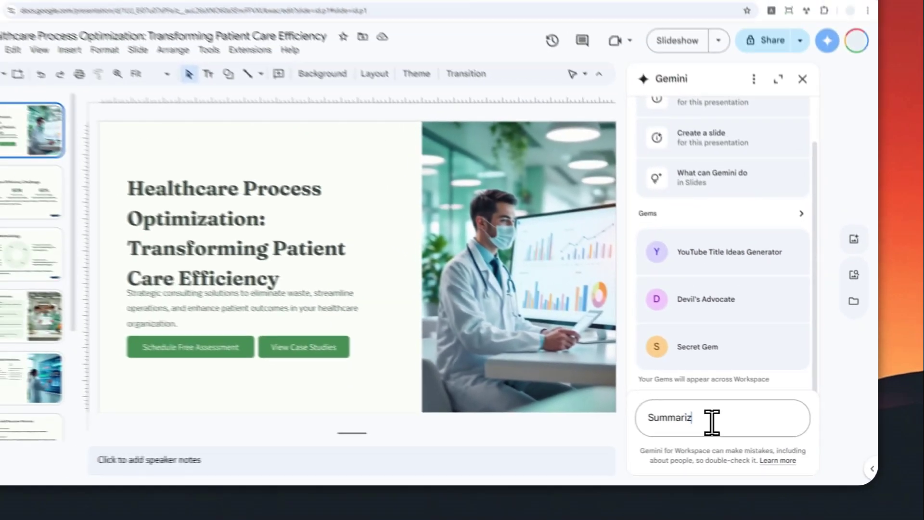
{"action": "type", "text": "e this document"}
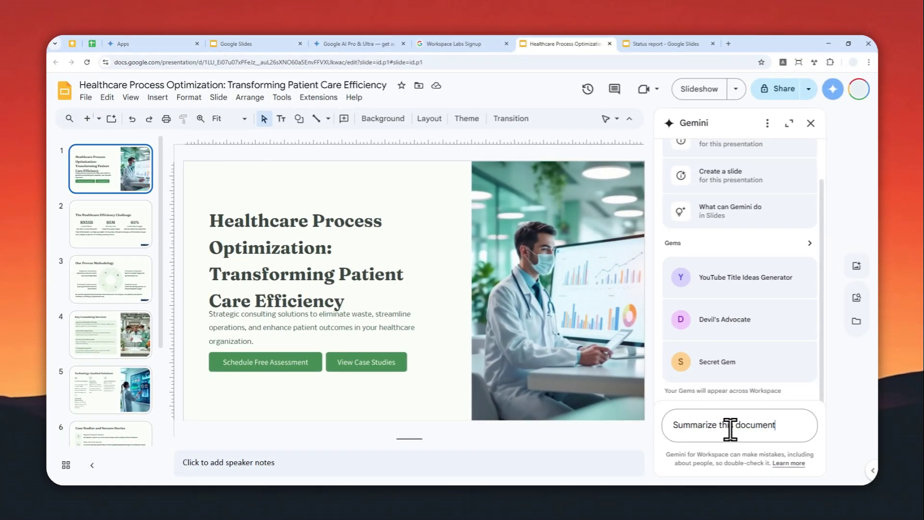
{"action": "key", "text": "Return"}
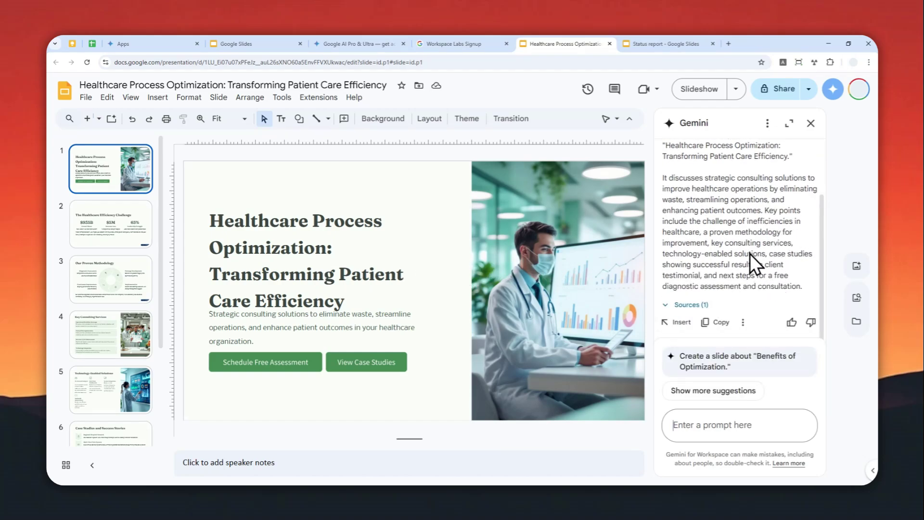
Step: Look over slide 3, Our Proven Methodology, then go back to the title slide
{"action": "scroll", "coordinate": [736, 258], "scroll_direction": "up", "scroll_amount": 2}
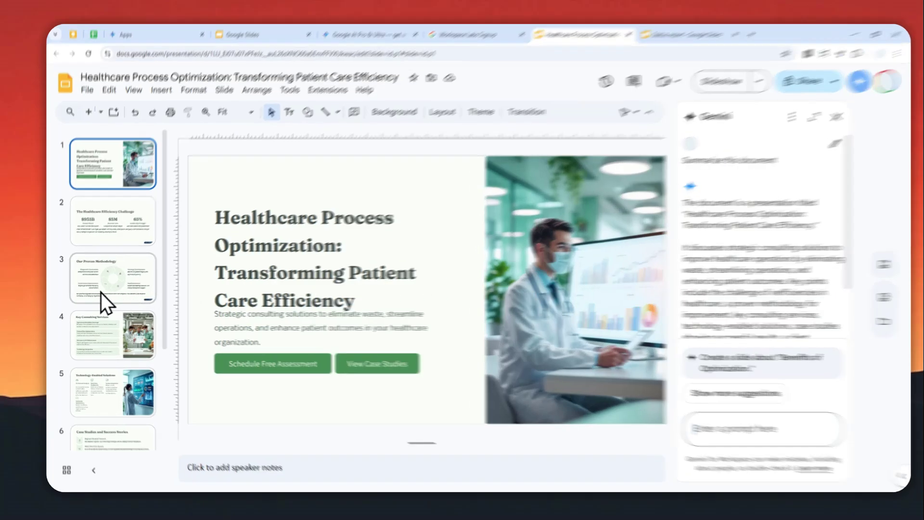
{"action": "left_click", "coordinate": [101, 299]}
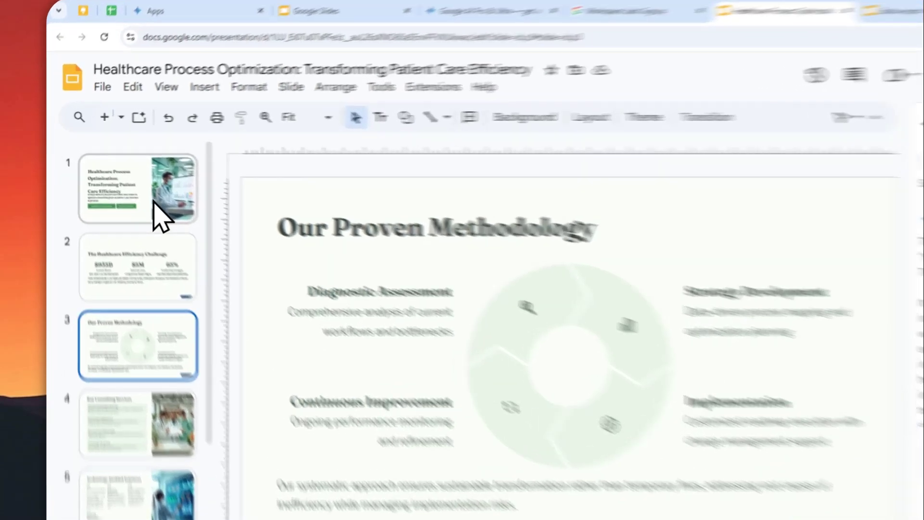
{"action": "left_click", "coordinate": [125, 183]}
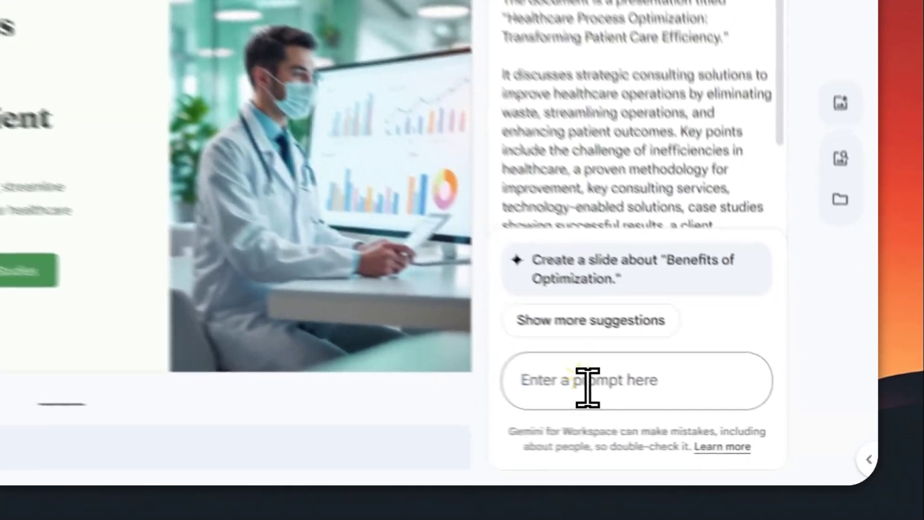
Step: Ask Gemini to 'Rewrite this slide #1'
{"action": "left_click", "coordinate": [714, 425]}
{"action": "type", "text": "Rewr"}
{"action": "type", "text": "ite this slid"}
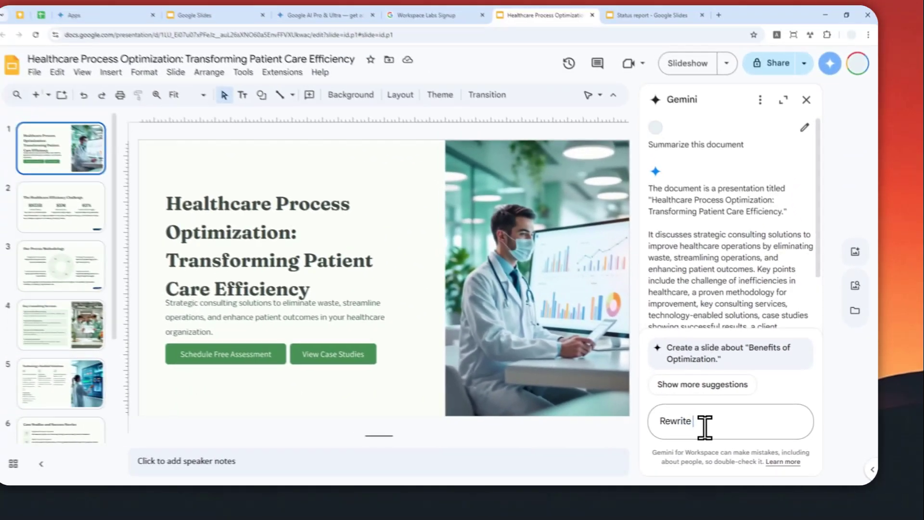
{"action": "type", "text": "e #"}
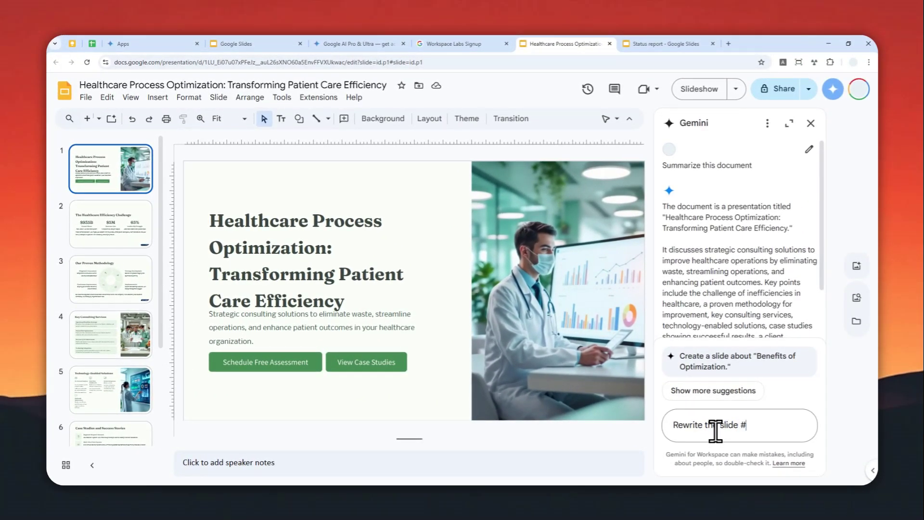
{"action": "type", "text": "1"}
{"action": "key", "text": "Return"}
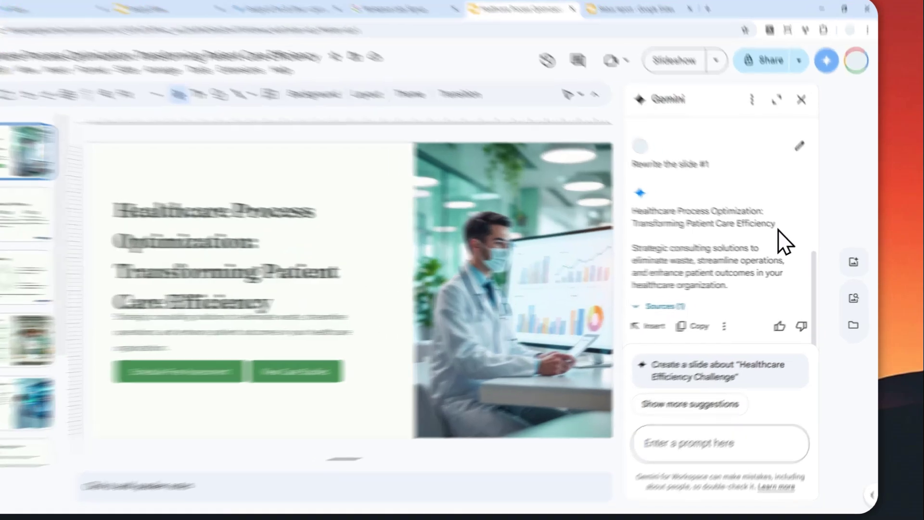
Step: Insert Gemini's rewritten title onto the slide, then delete the inserted text box again
{"action": "left_click_drag", "start_coordinate": [788, 232], "coordinate": [658, 221]}
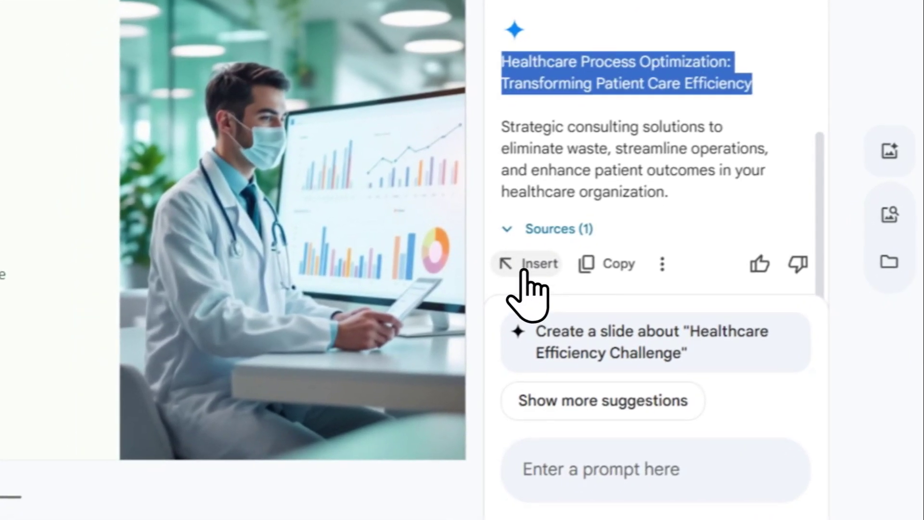
{"action": "left_click", "coordinate": [526, 264]}
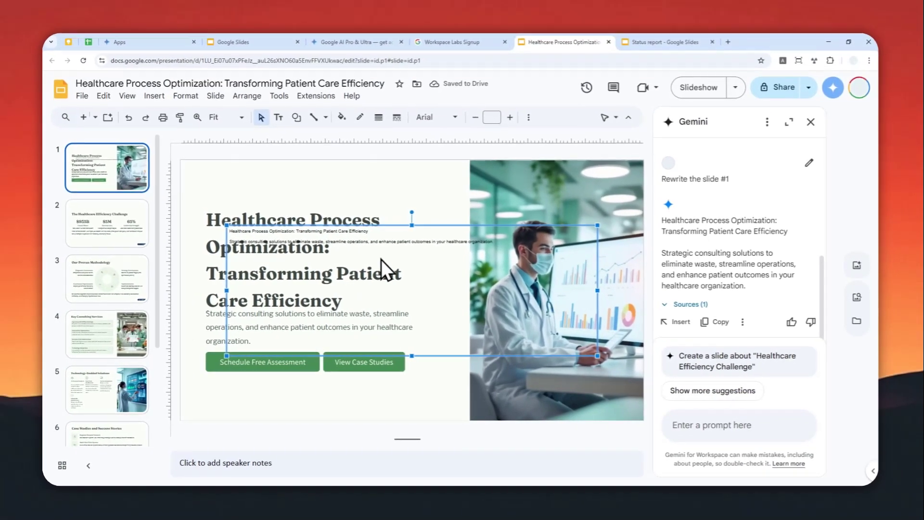
{"action": "key", "text": "Delete"}
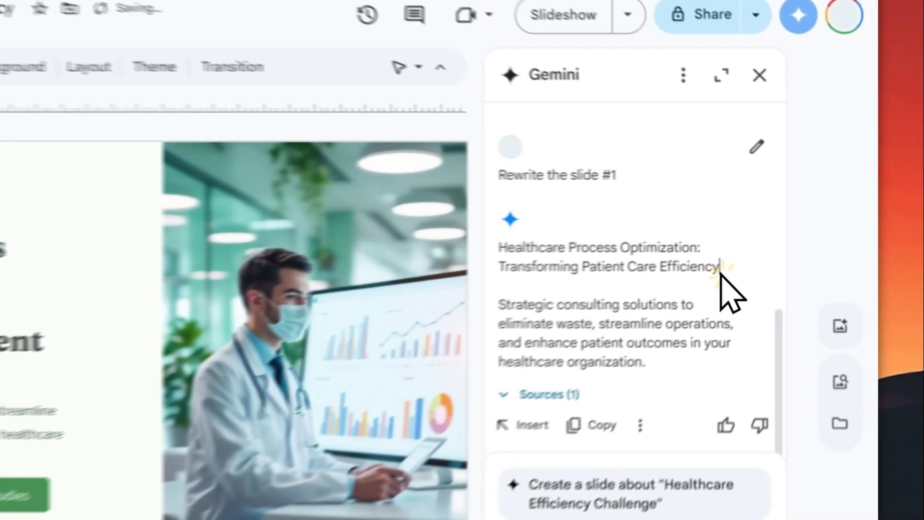
{"action": "left_click_drag", "start_coordinate": [786, 232], "coordinate": [658, 222]}
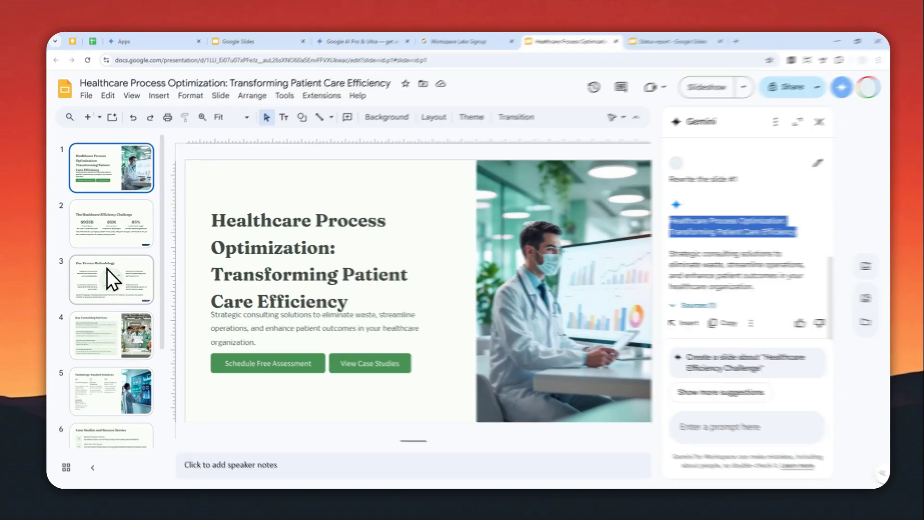
Step: On the efficiency challenge slide, prompt Gemini to generate some images
{"action": "left_click", "coordinate": [116, 231]}
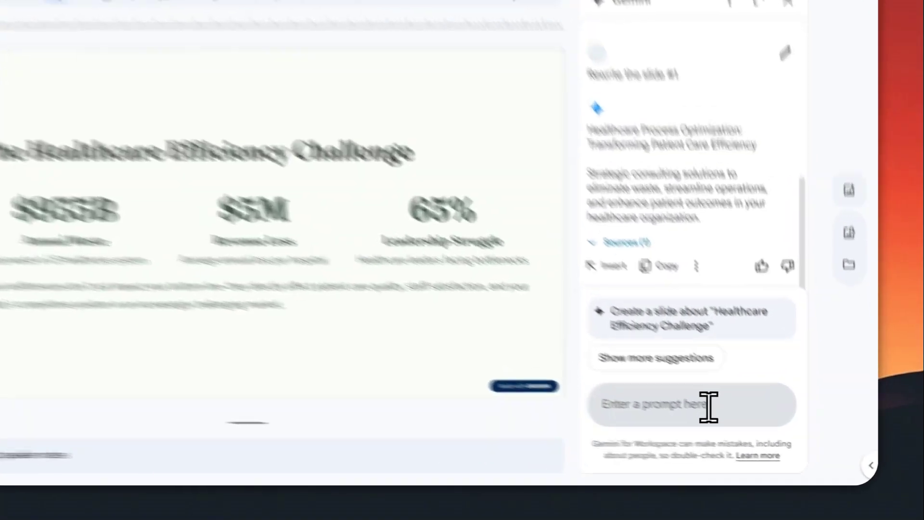
{"action": "left_click", "coordinate": [739, 423]}
{"action": "type", "text": "Please generate so"}
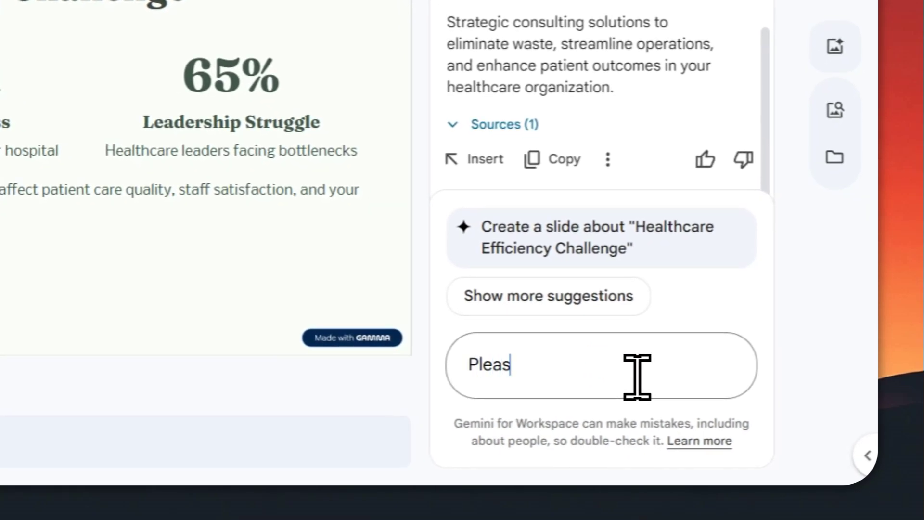
{"action": "type", "text": "me image"}
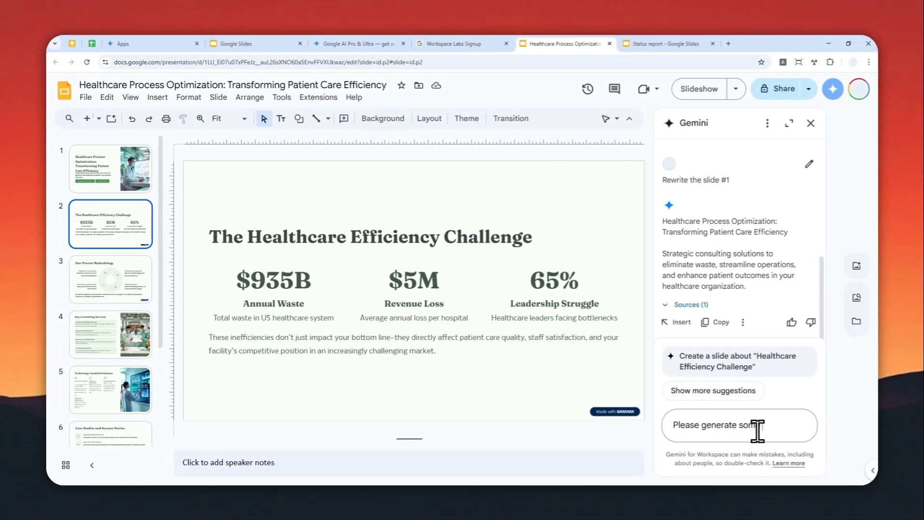
{"action": "type", "text": "s that might be related to this slide"}
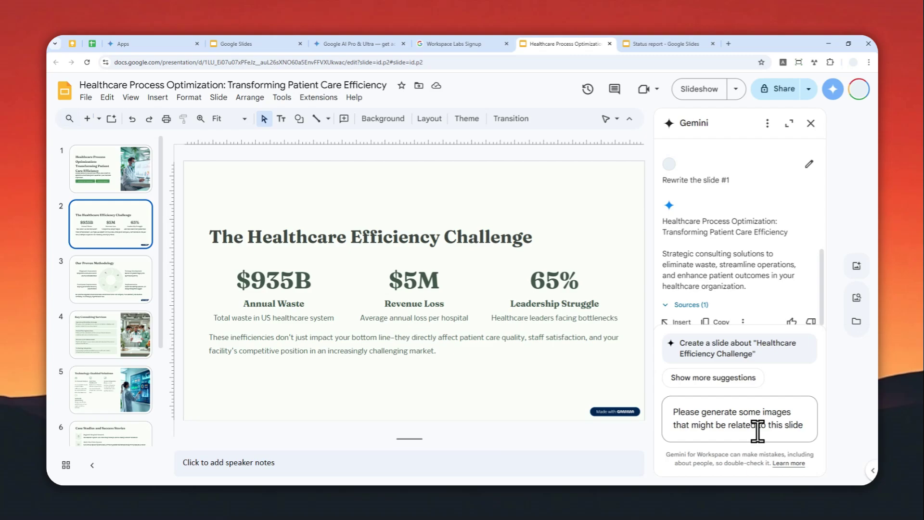
{"action": "key", "text": "Return"}
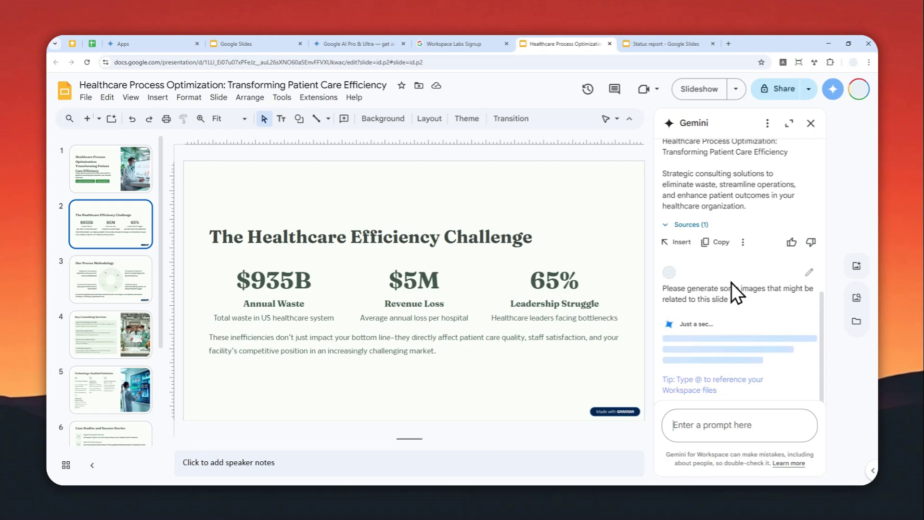
{"action": "type", "text": "x"}
{"action": "key", "text": "BackSpace"}
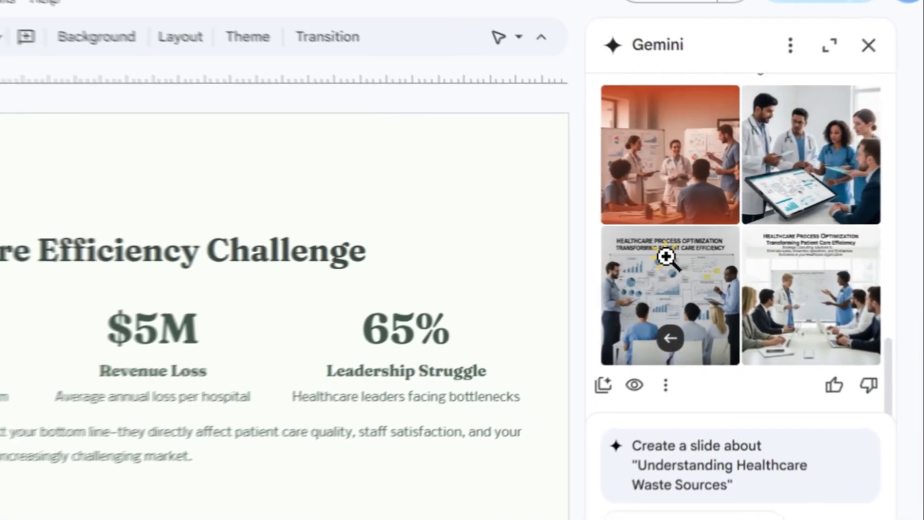
Step: Preview a generated image, insert and enlarge the first one, then delete it and move to Status report
{"action": "left_click", "coordinate": [704, 250]}
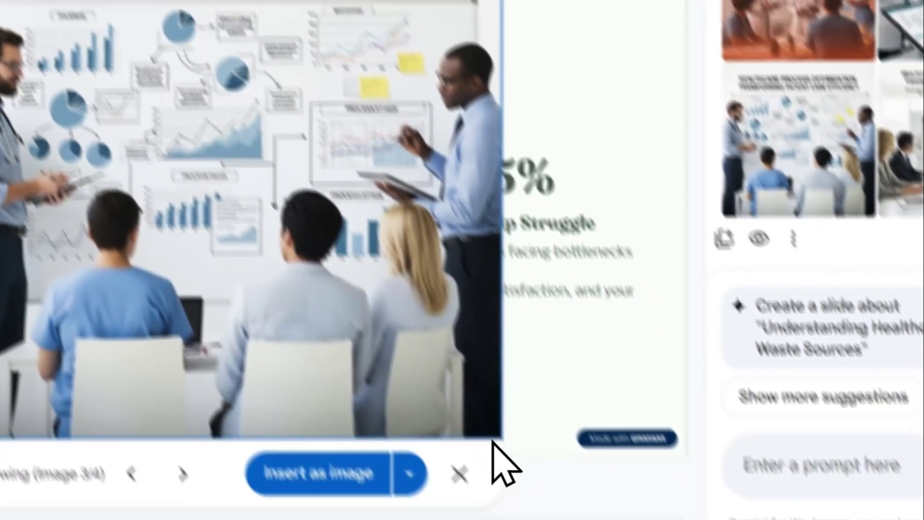
{"action": "left_click", "coordinate": [531, 429]}
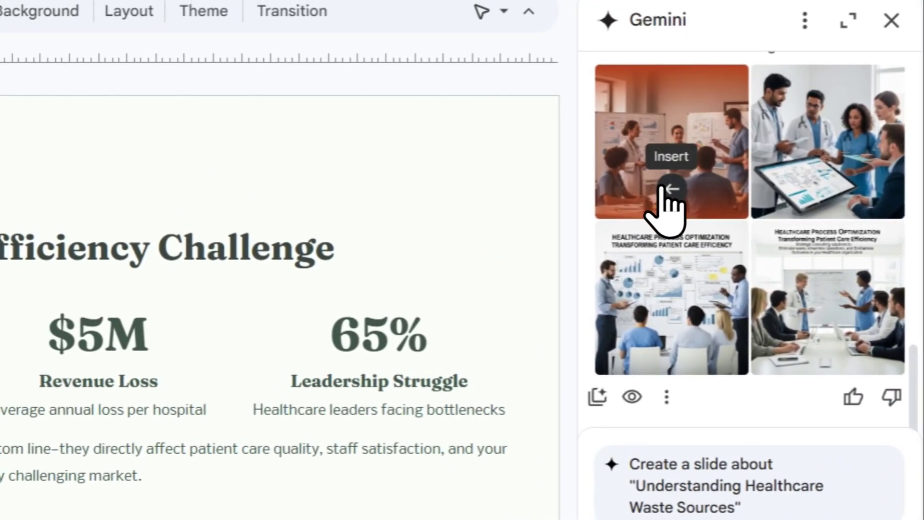
{"action": "left_click", "coordinate": [671, 189]}
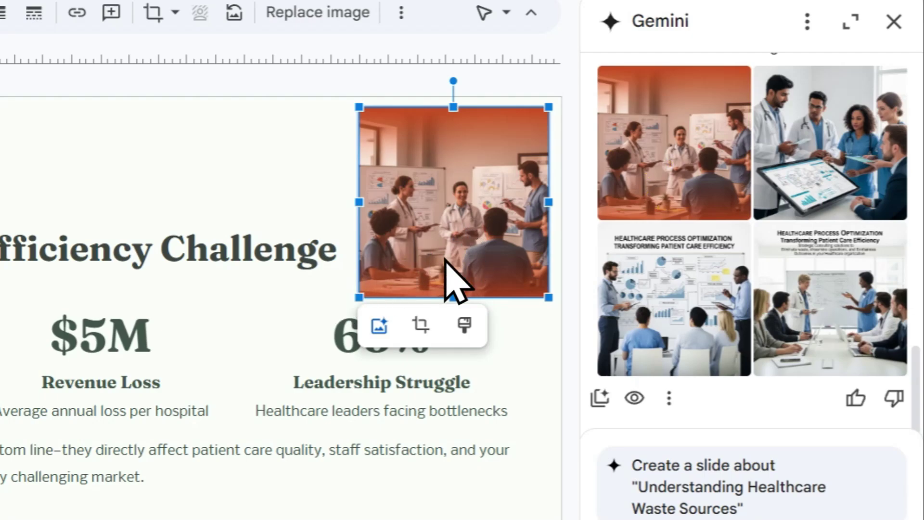
{"action": "left_click_drag", "start_coordinate": [359, 297], "coordinate": [99, 473]}
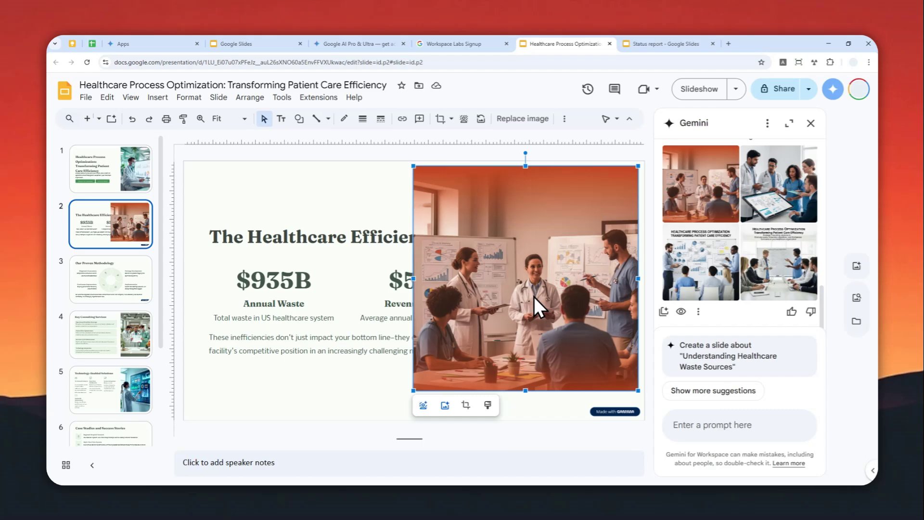
{"action": "key", "text": "Delete"}
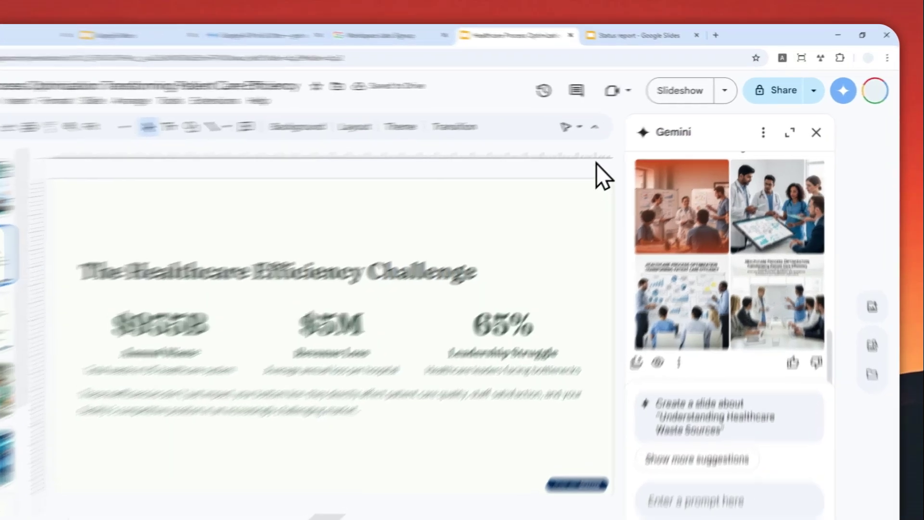
{"action": "left_click", "coordinate": [674, 41]}
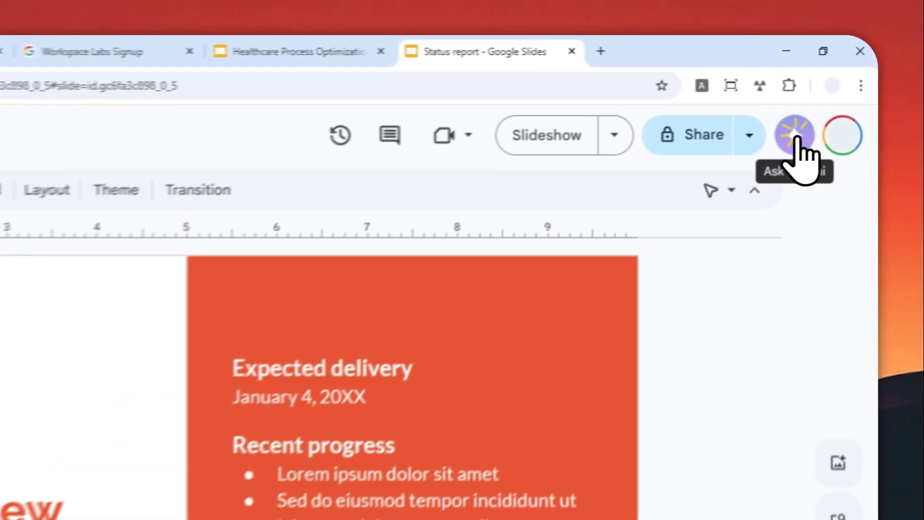
Step: Ask Gemini to 'Create a new slide summarizing everything' in the Status report
{"action": "left_click", "coordinate": [833, 89]}
{"action": "left_click", "coordinate": [536, 393]}
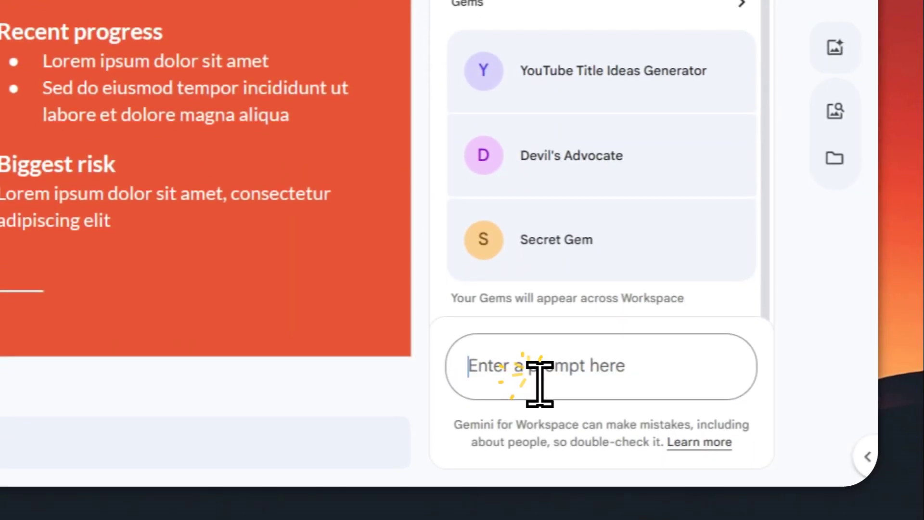
{"action": "type", "text": "Create"}
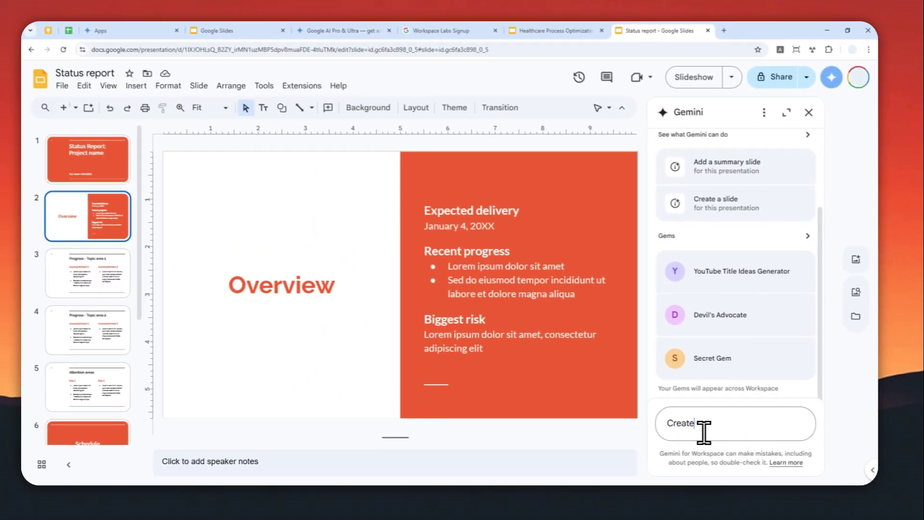
{"action": "type", "text": " a new slide"}
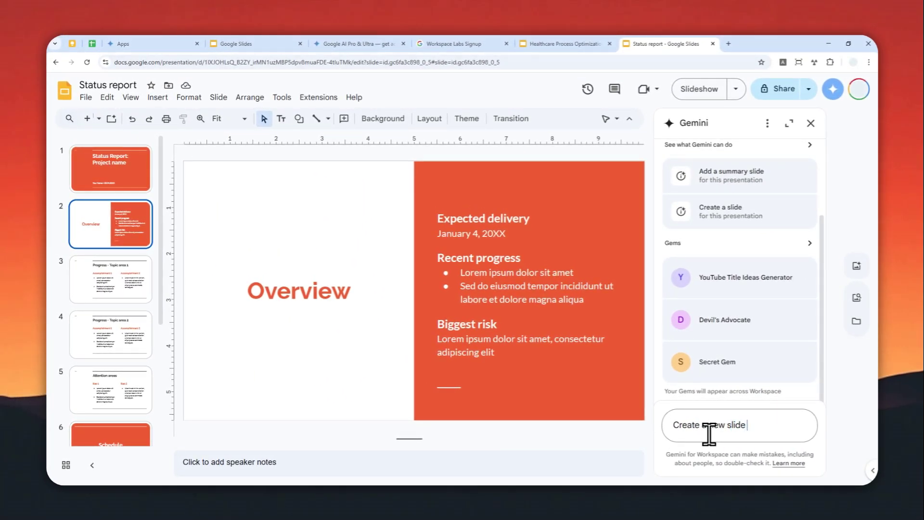
{"action": "type", "text": " based on the current"}
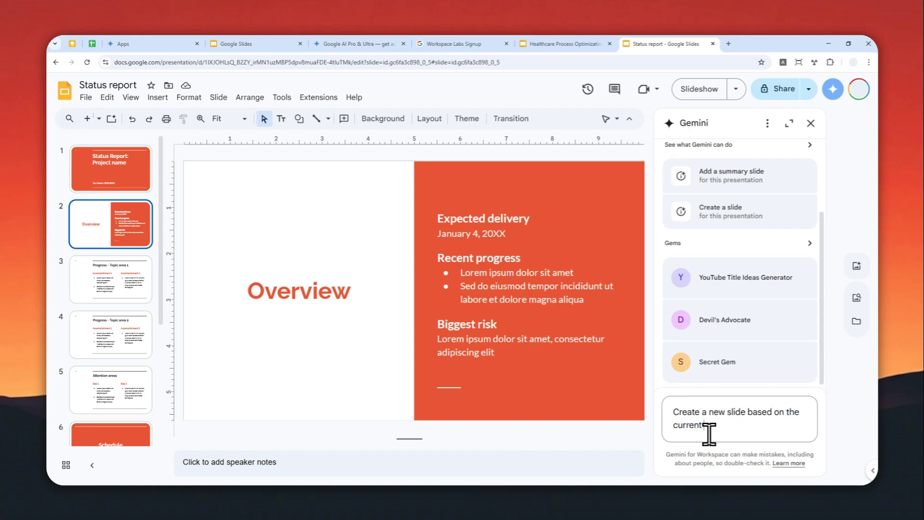
{"action": "type", "text": " slide"}
{"action": "key", "text": "ctrl+a"}
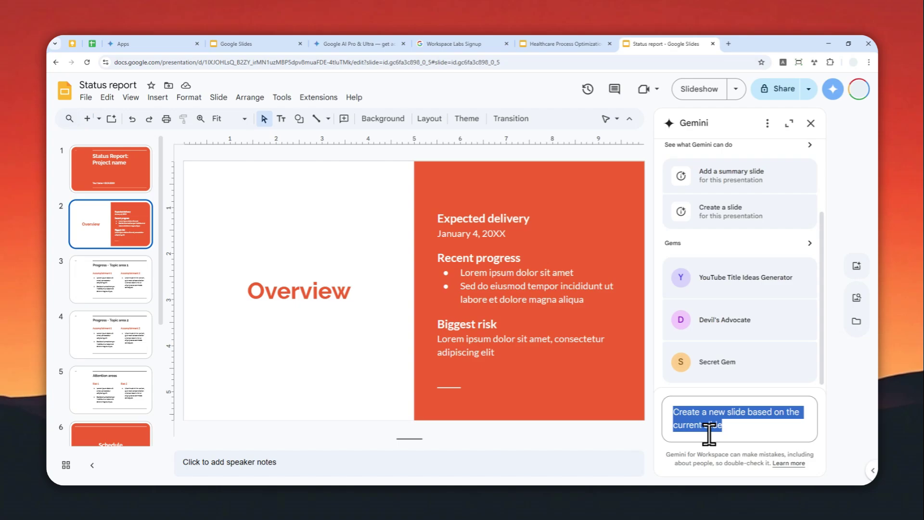
{"action": "key", "text": "BackSpace"}
{"action": "scroll", "coordinate": [123, 309], "scroll_direction": "down", "scroll_amount": 5}
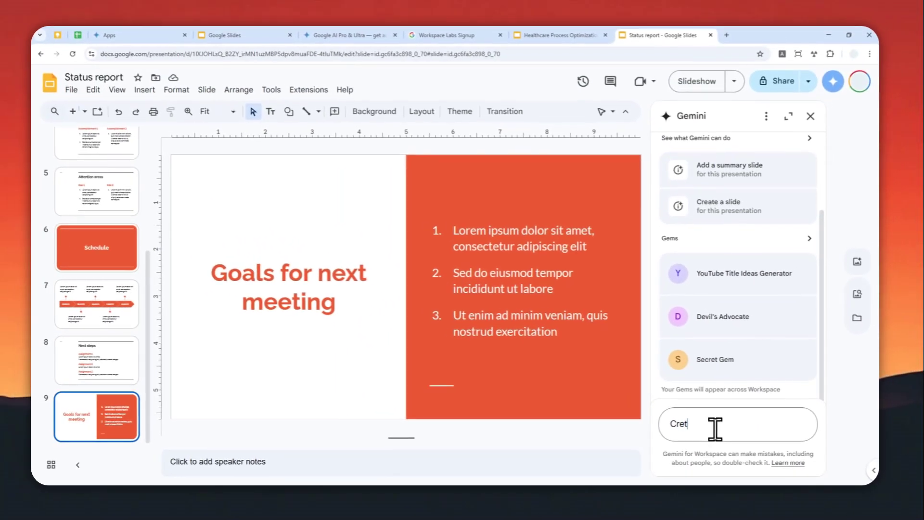
{"action": "key", "text": "BackSpace"}
{"action": "type", "text": "ate a"}
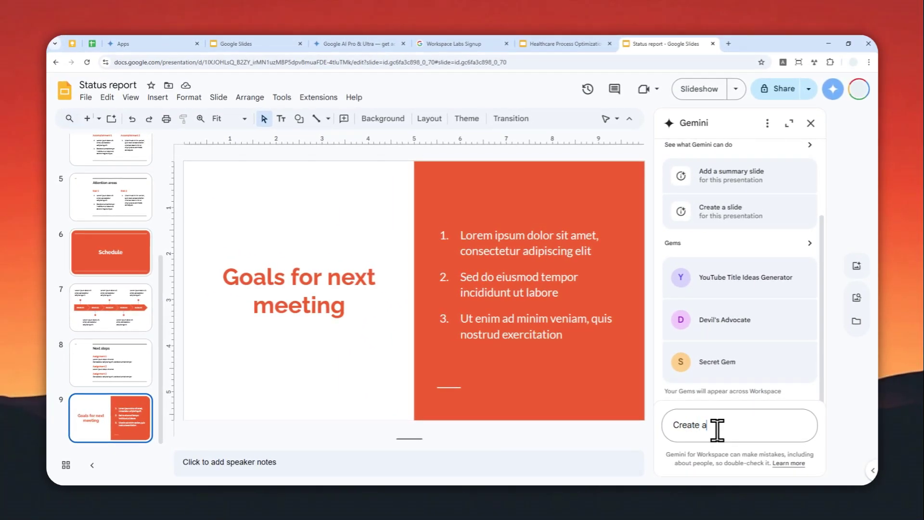
{"action": "type", "text": " new slide summarizing everythin"}
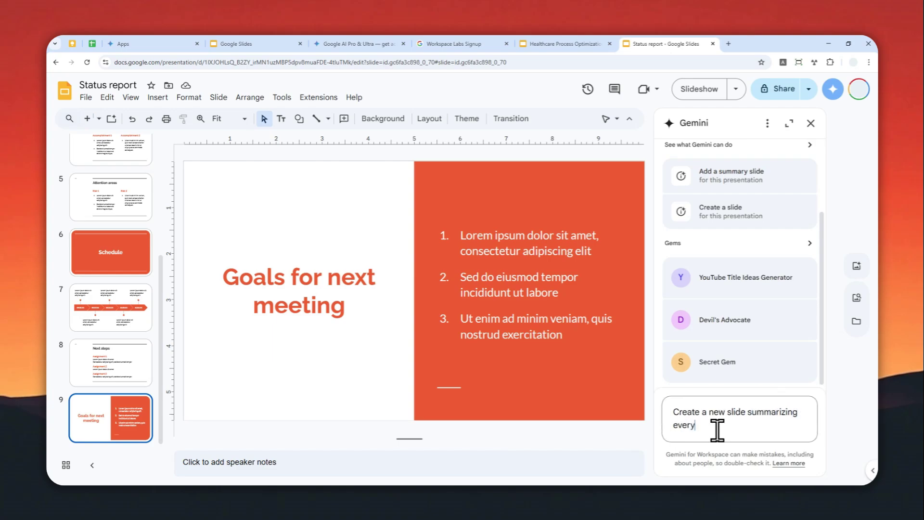
{"action": "type", "text": "g"}
{"action": "key", "text": "Return"}
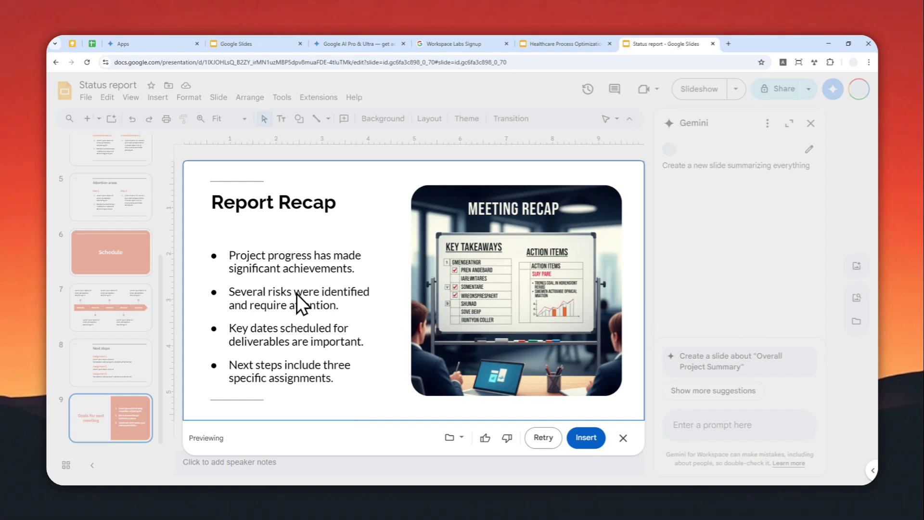
Step: Insert the previewed Report Recap slide as slide 10, then return to slide 9
{"action": "left_click", "coordinate": [591, 438]}
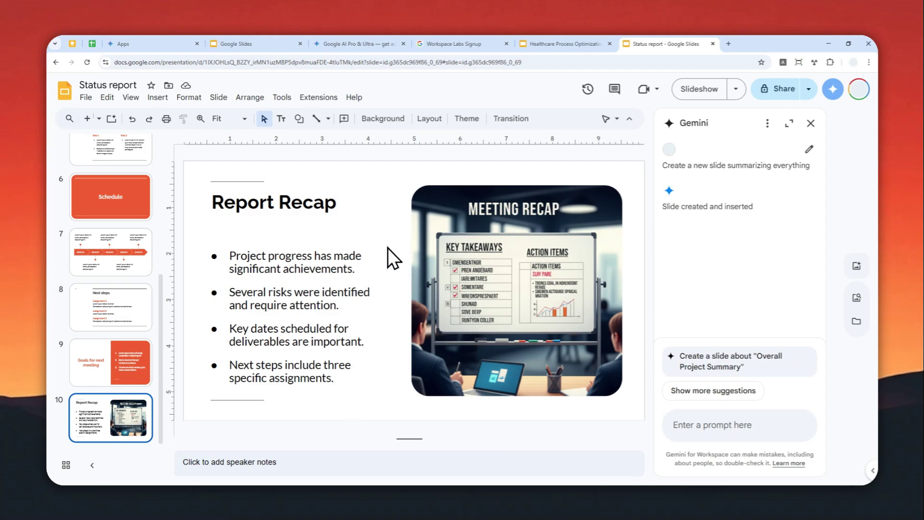
{"action": "key", "text": "Up"}
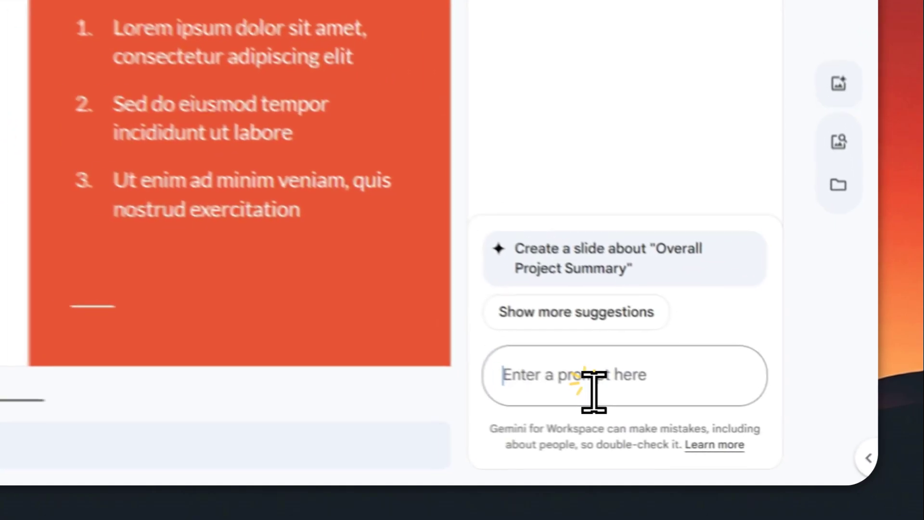
Step: Write the prompt 'Tell me something about this document' referencing the ChatGPT Prompts Drive file
{"action": "left_click", "coordinate": [720, 432]}
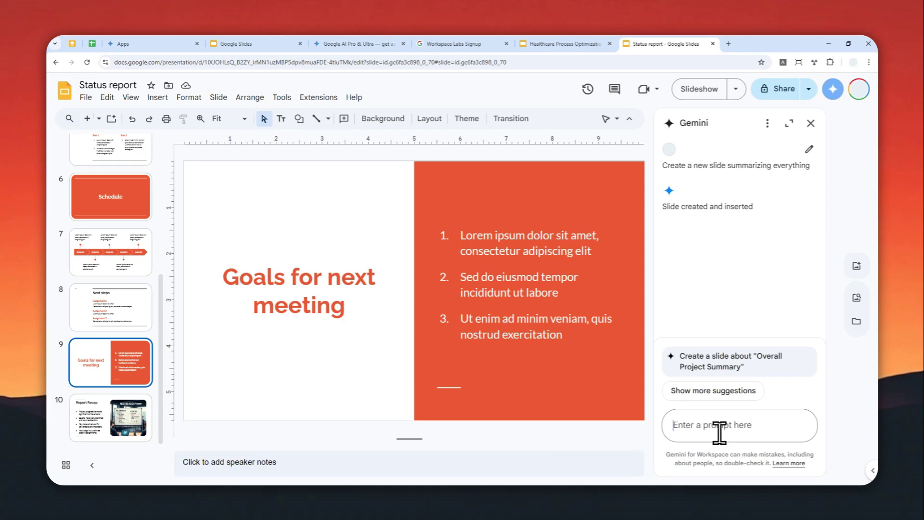
{"action": "type", "text": "Summarize"}
{"action": "key", "text": "ctrl+a"}
{"action": "type", "text": "Tell me something about this"}
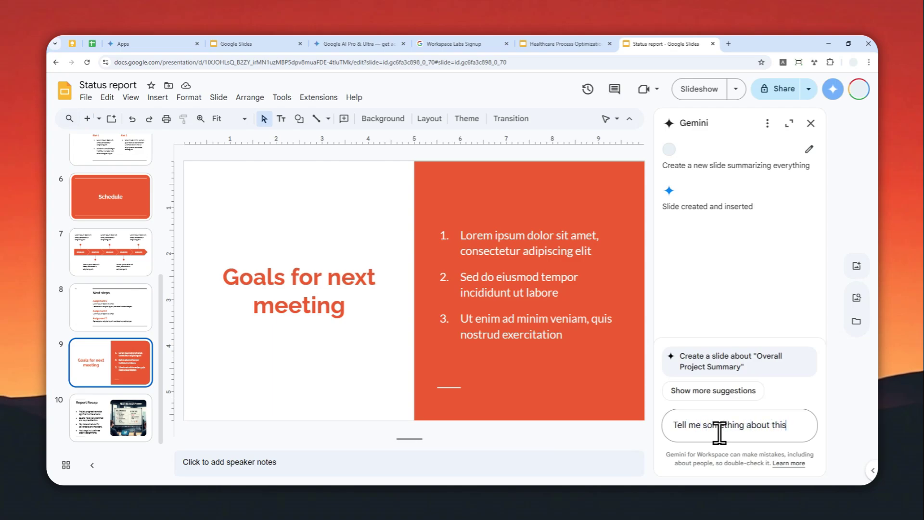
{"action": "type", "text": " document"}
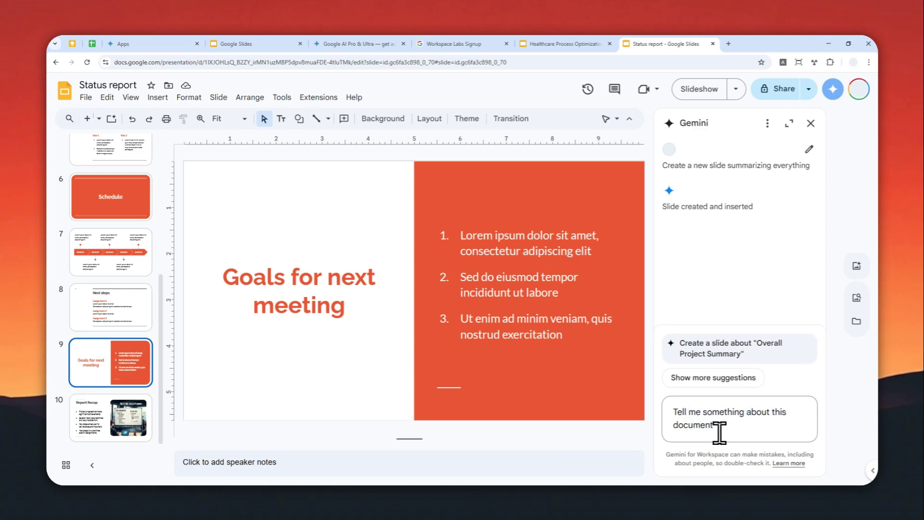
{"action": "type", "text": " @"}
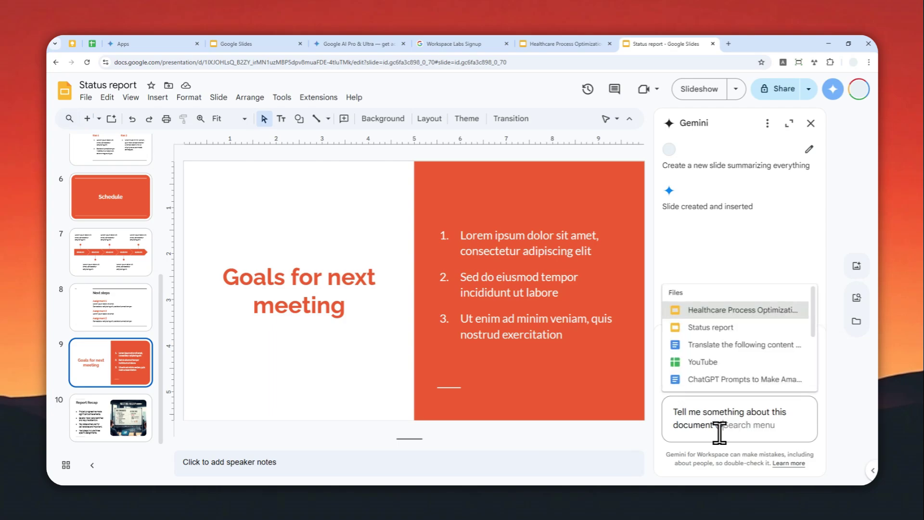
{"action": "scroll", "coordinate": [732, 351], "scroll_direction": "down", "scroll_amount": 2}
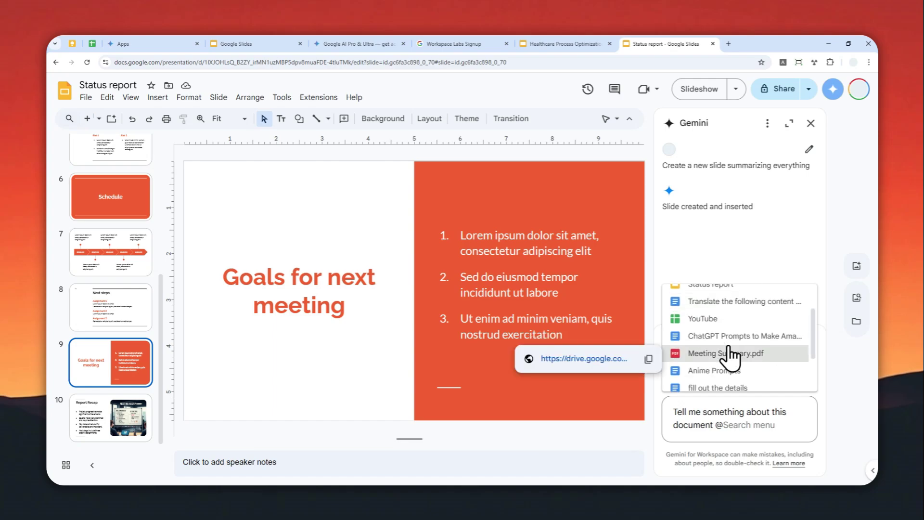
{"action": "scroll", "coordinate": [693, 343], "scroll_direction": "up", "scroll_amount": 1}
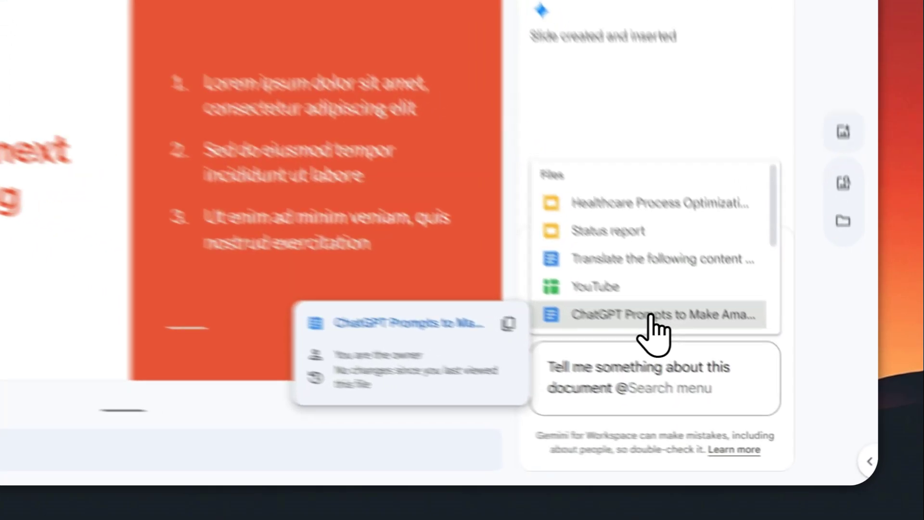
{"action": "left_click", "coordinate": [732, 379]}
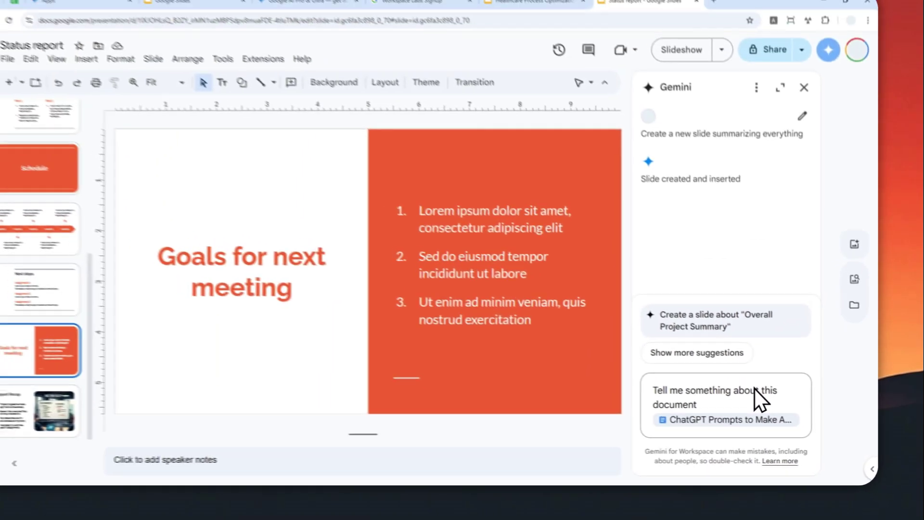
Step: Send the question and read Gemini's bulleted summary of the ChatGPT prompts file
{"action": "key", "text": "Return"}
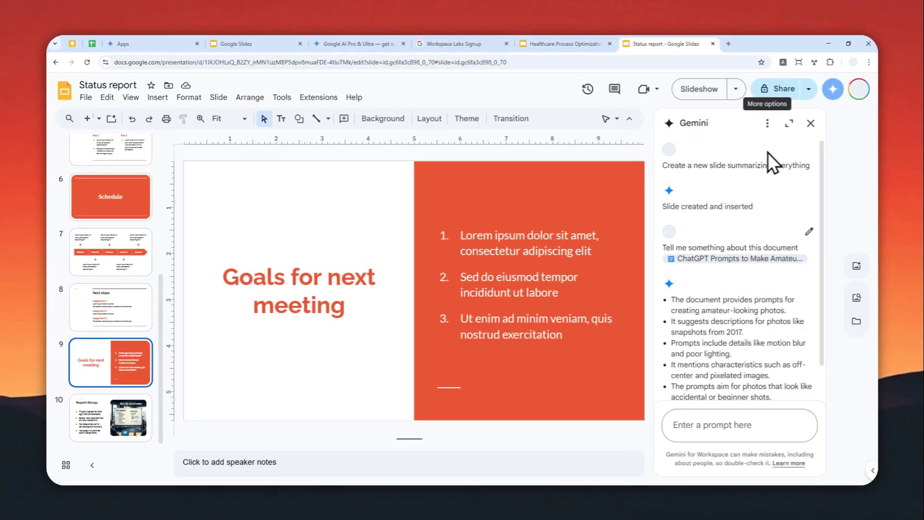
{"action": "scroll", "coordinate": [763, 251], "scroll_direction": "up", "scroll_amount": 2}
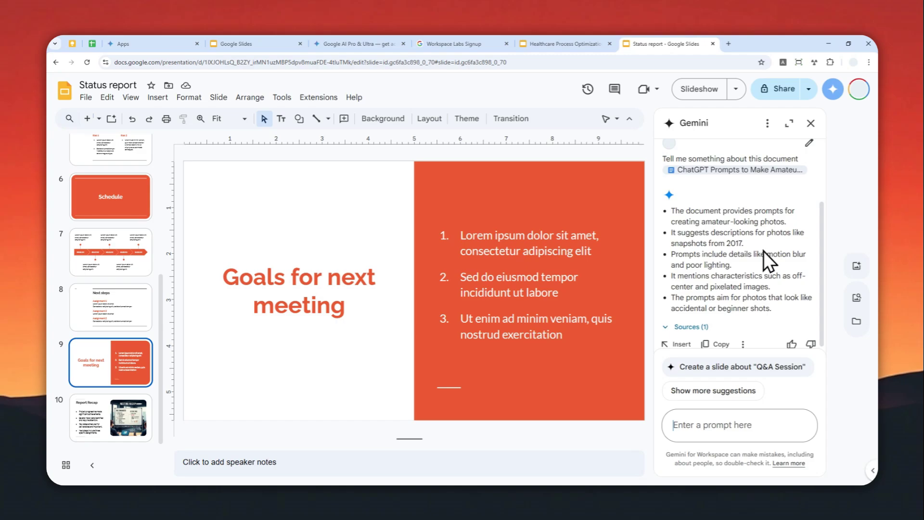
{"action": "scroll", "coordinate": [765, 253], "scroll_direction": "up", "scroll_amount": 3}
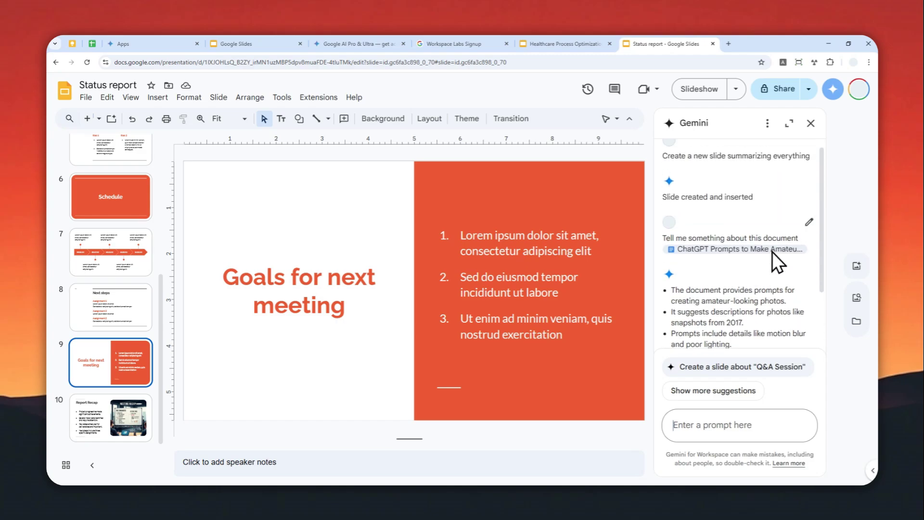
{"action": "scroll", "coordinate": [753, 263], "scroll_direction": "down", "scroll_amount": 2}
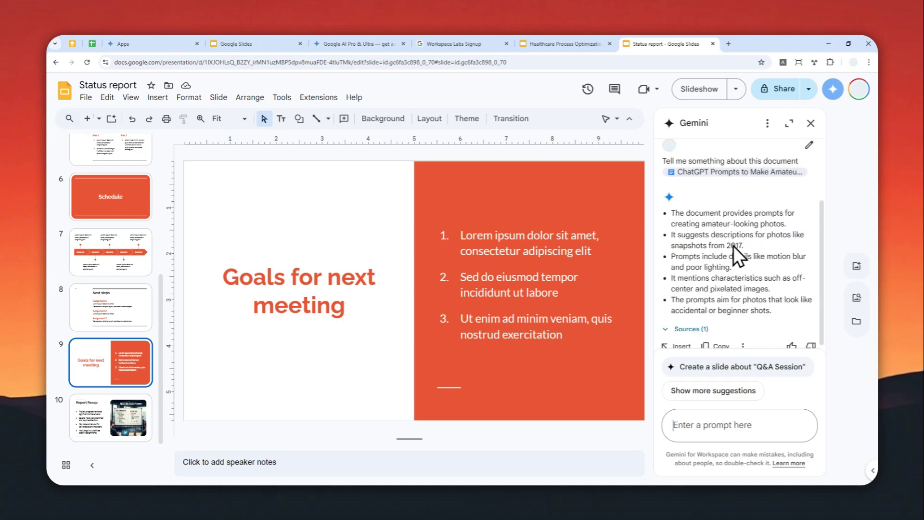
{"action": "scroll", "coordinate": [738, 250], "scroll_direction": "up", "scroll_amount": 1}
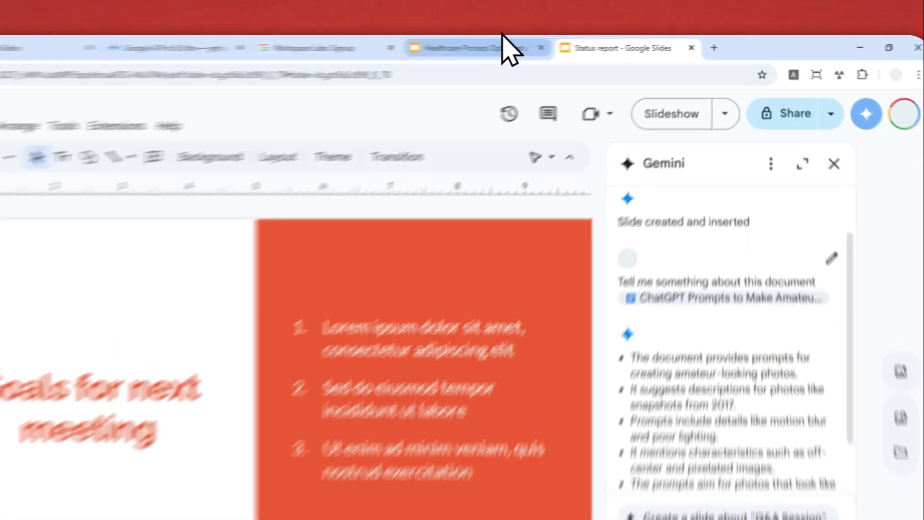
Step: Return to the Healthcare Process Optimization presentation and scroll Gemini's panel to the generated images
{"action": "left_click", "coordinate": [564, 44]}
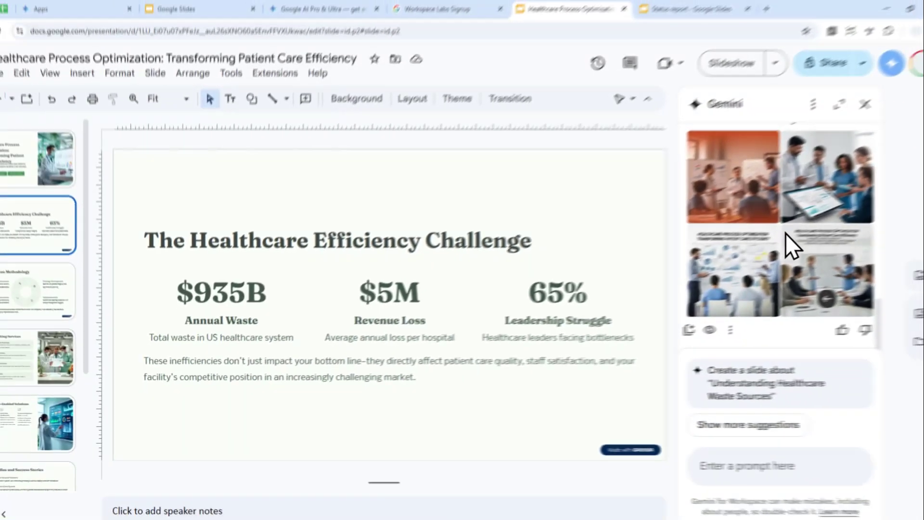
{"action": "scroll", "coordinate": [786, 233], "scroll_direction": "up", "scroll_amount": 3}
{"action": "scroll", "coordinate": [770, 221], "scroll_direction": "down", "scroll_amount": 2}
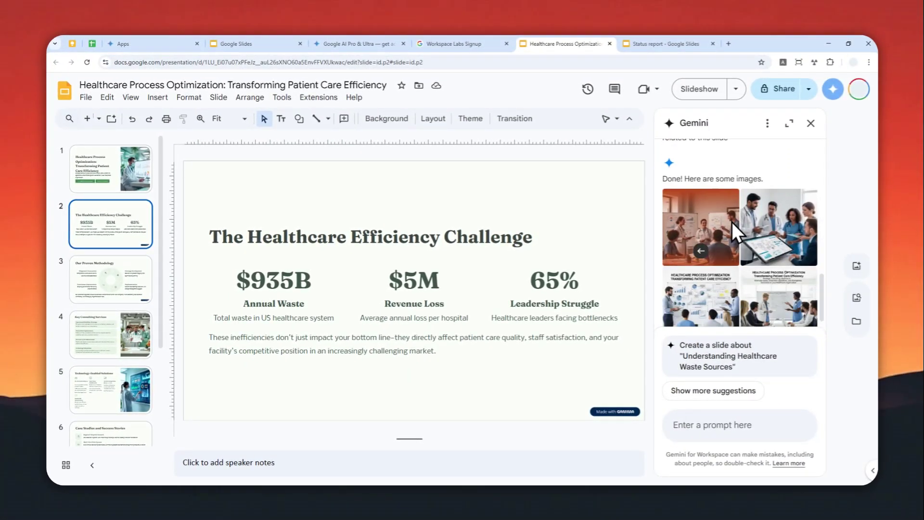